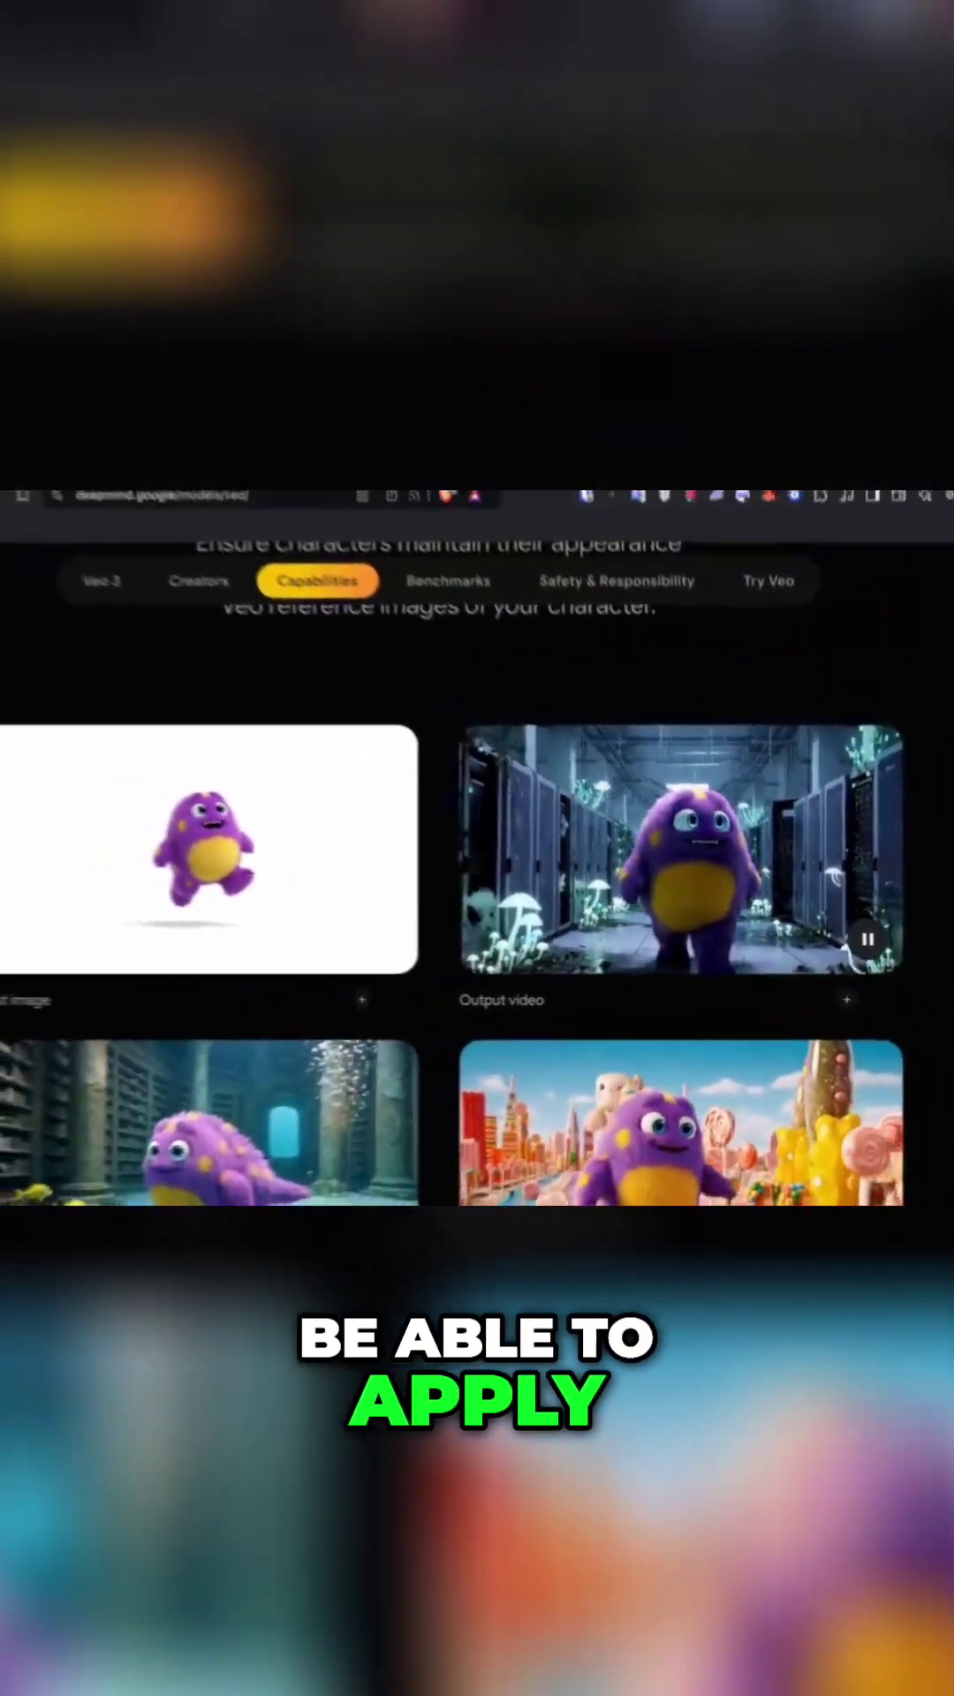
{"action": "scroll", "coordinate": [478, 928], "scroll_direction": "down", "scroll_amount": 5}
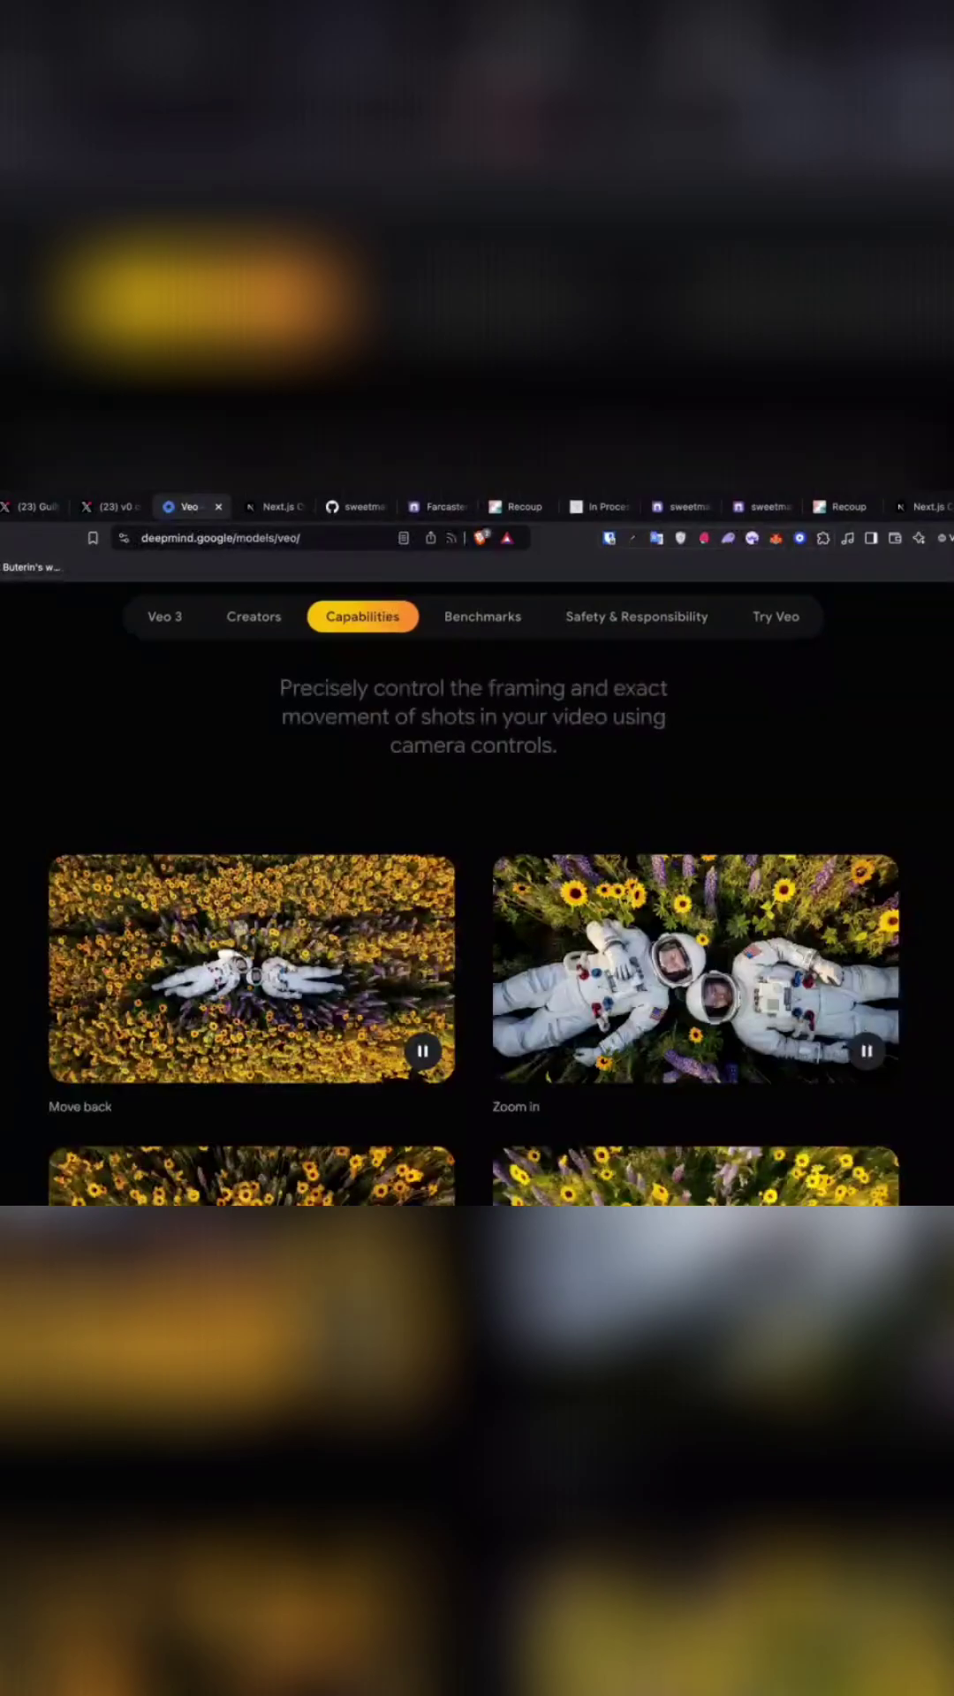
{"action": "scroll", "coordinate": [374, 772], "scroll_direction": "down", "scroll_amount": 2}
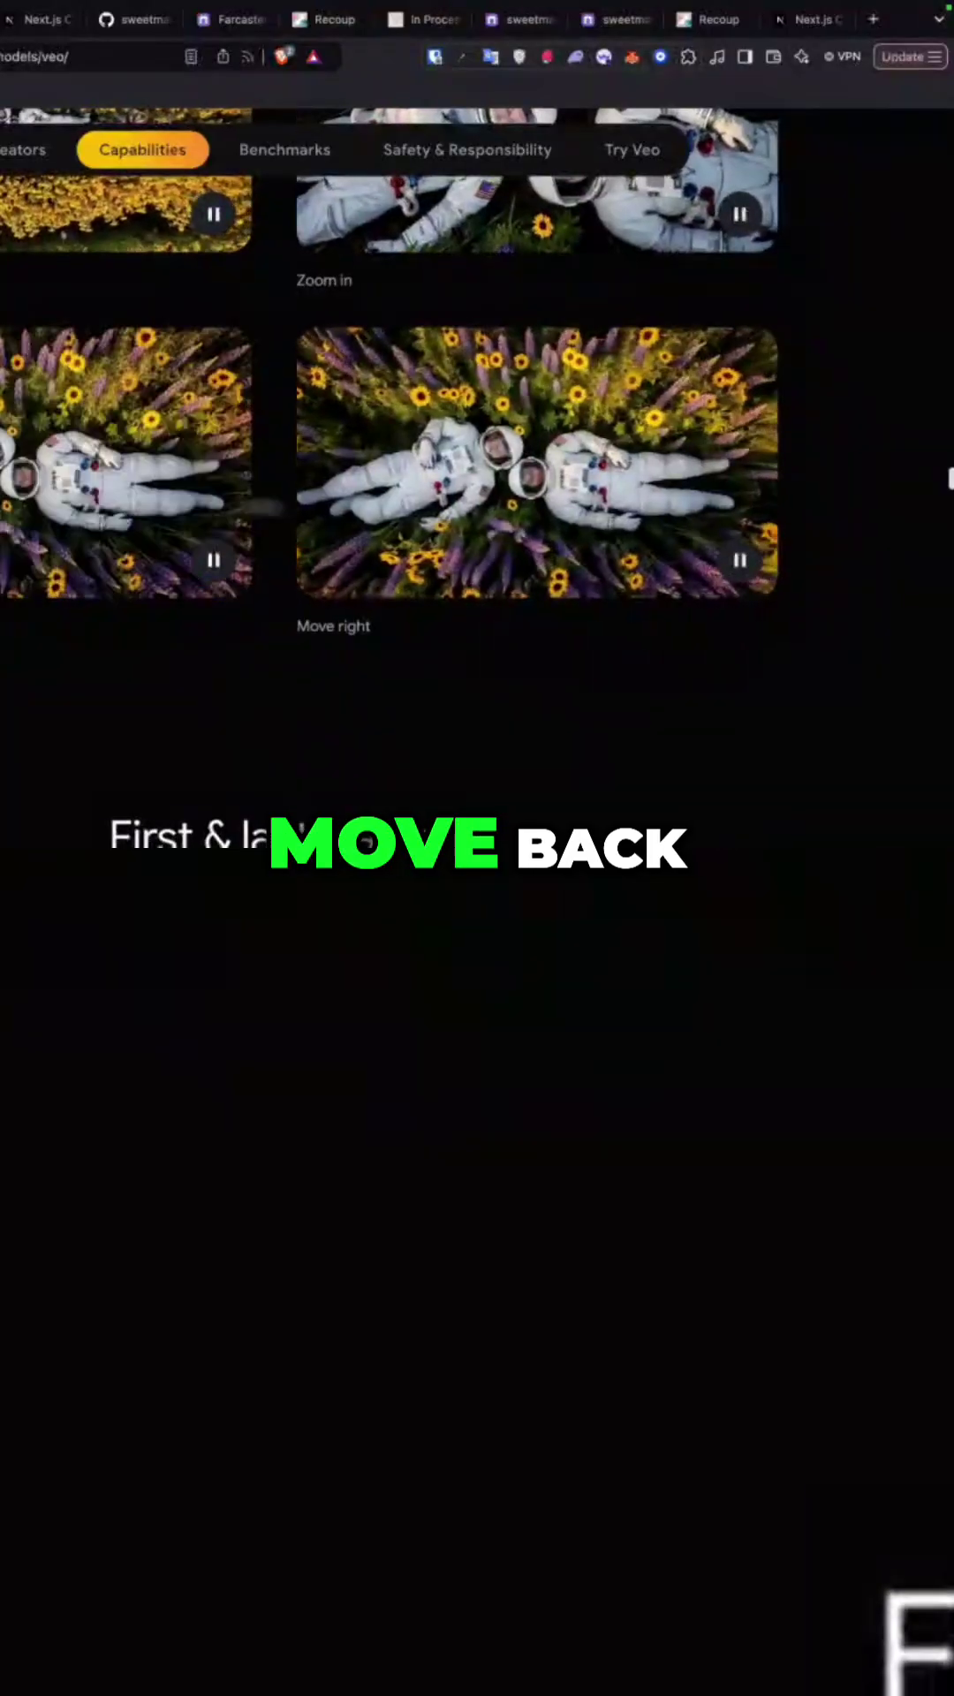
{"action": "scroll", "coordinate": [478, 796], "scroll_direction": "down", "scroll_amount": 3}
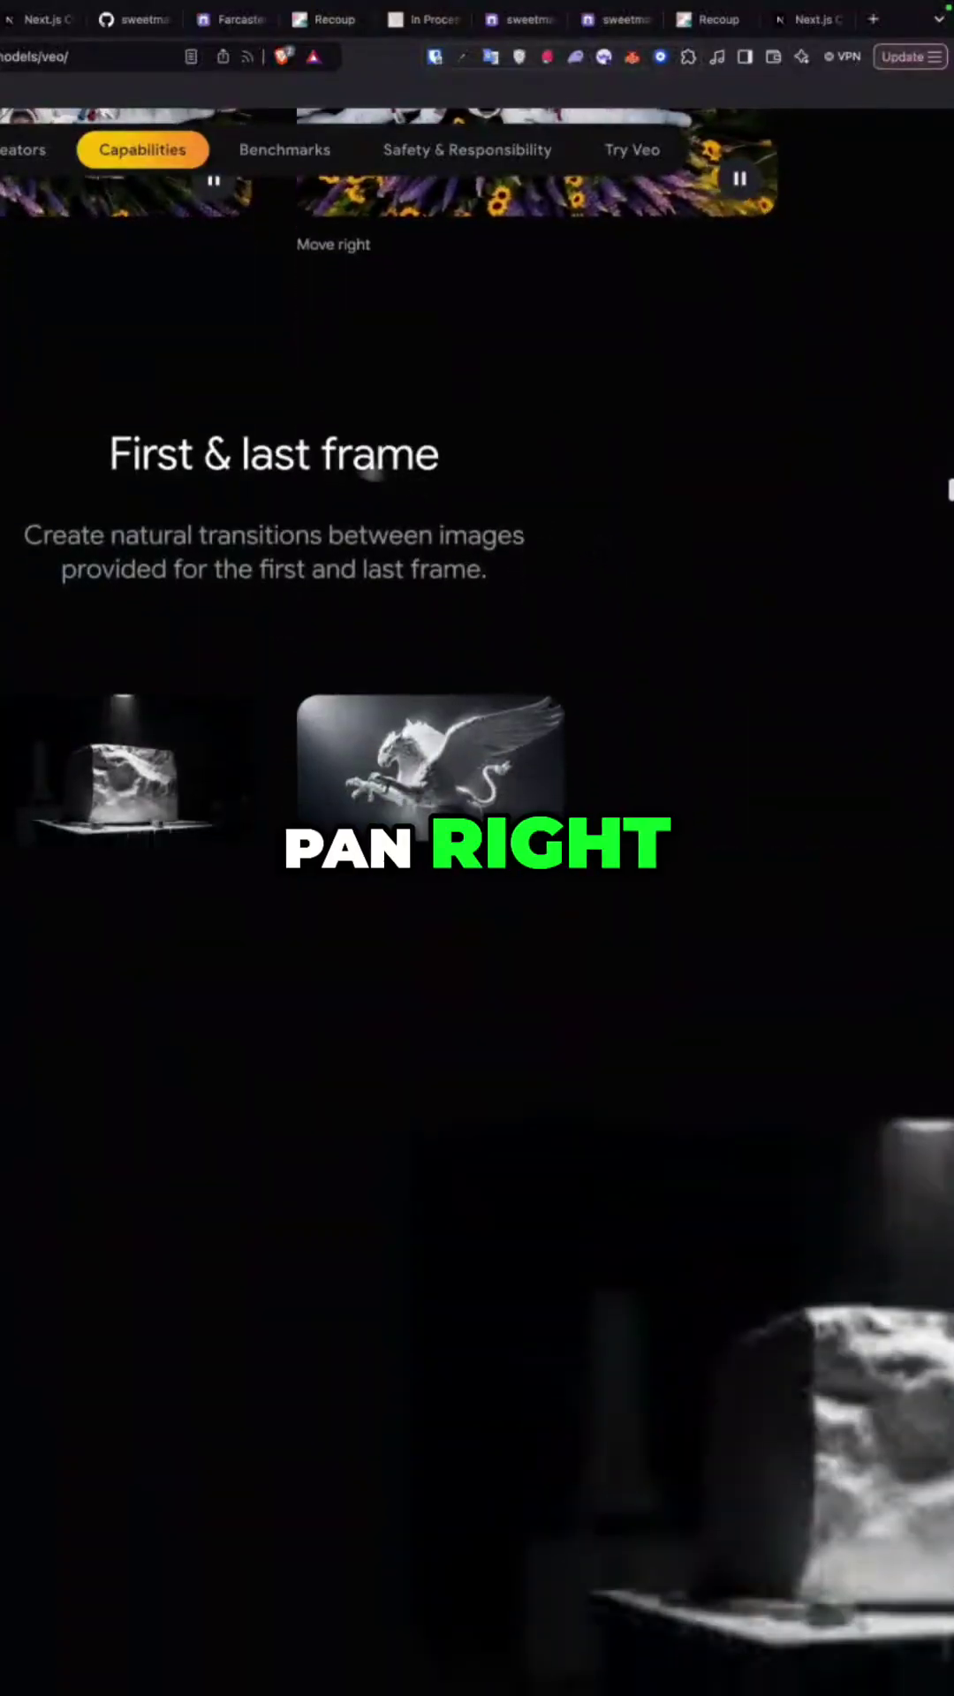
{"action": "scroll", "coordinate": [477, 796], "scroll_direction": "down", "scroll_amount": 2}
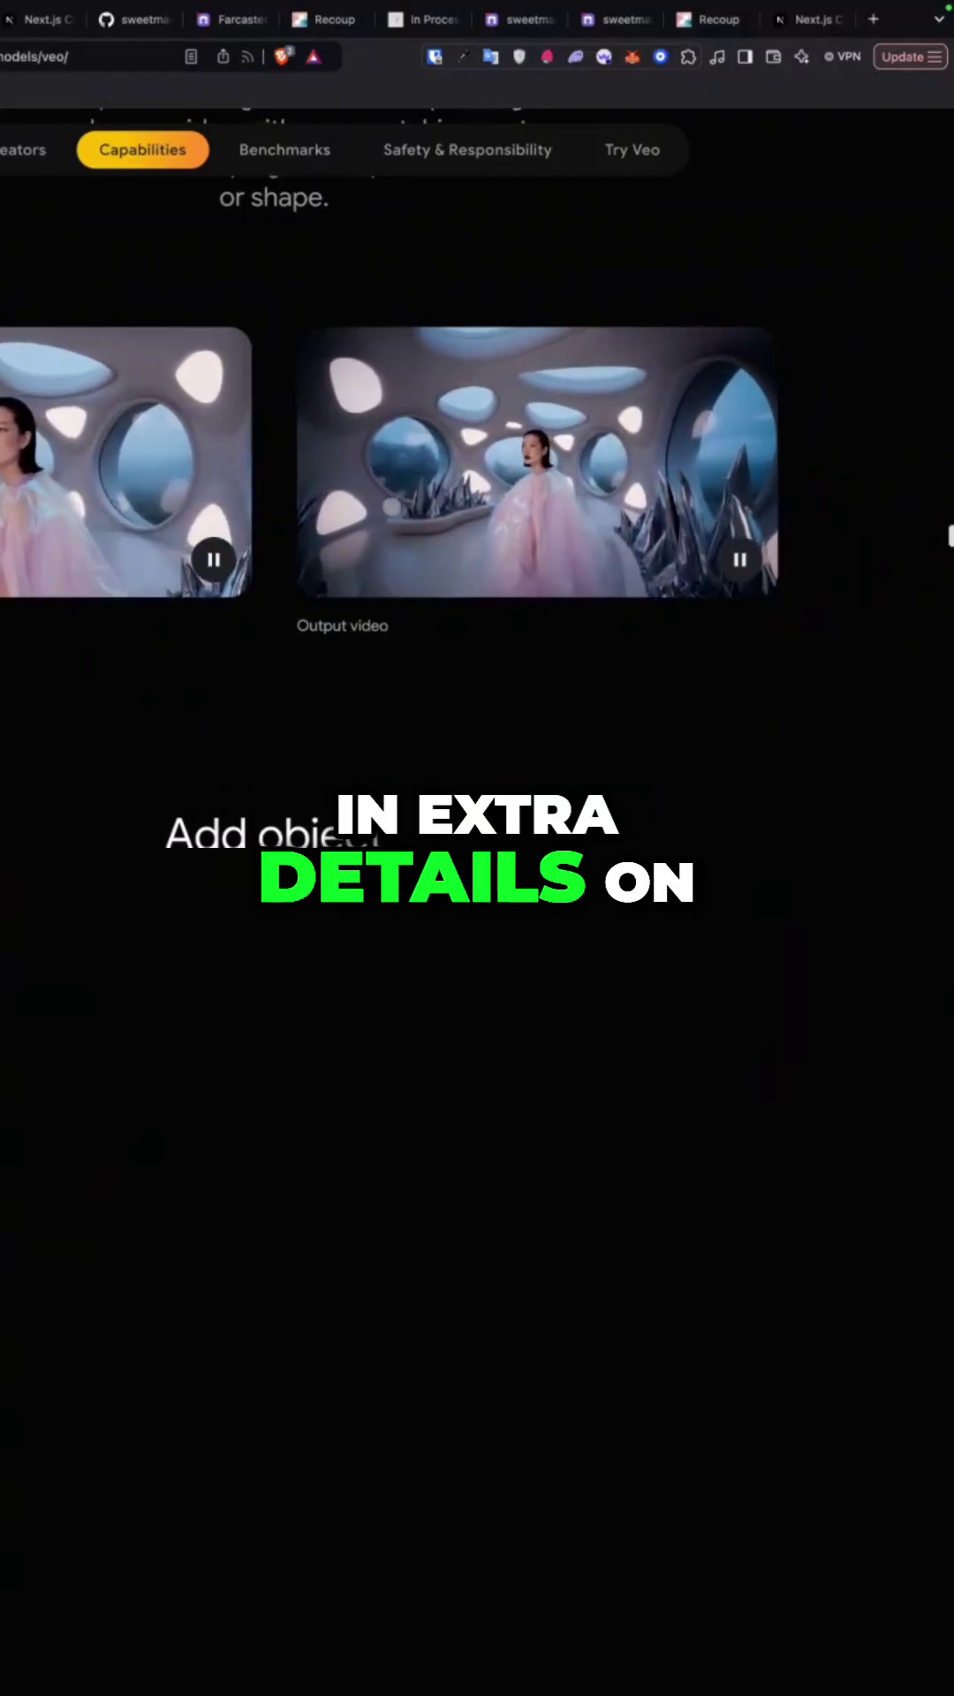
{"action": "scroll", "coordinate": [477, 530], "scroll_direction": "down", "scroll_amount": 5}
{"action": "scroll", "coordinate": [477, 531], "scroll_direction": "down", "scroll_amount": 2}
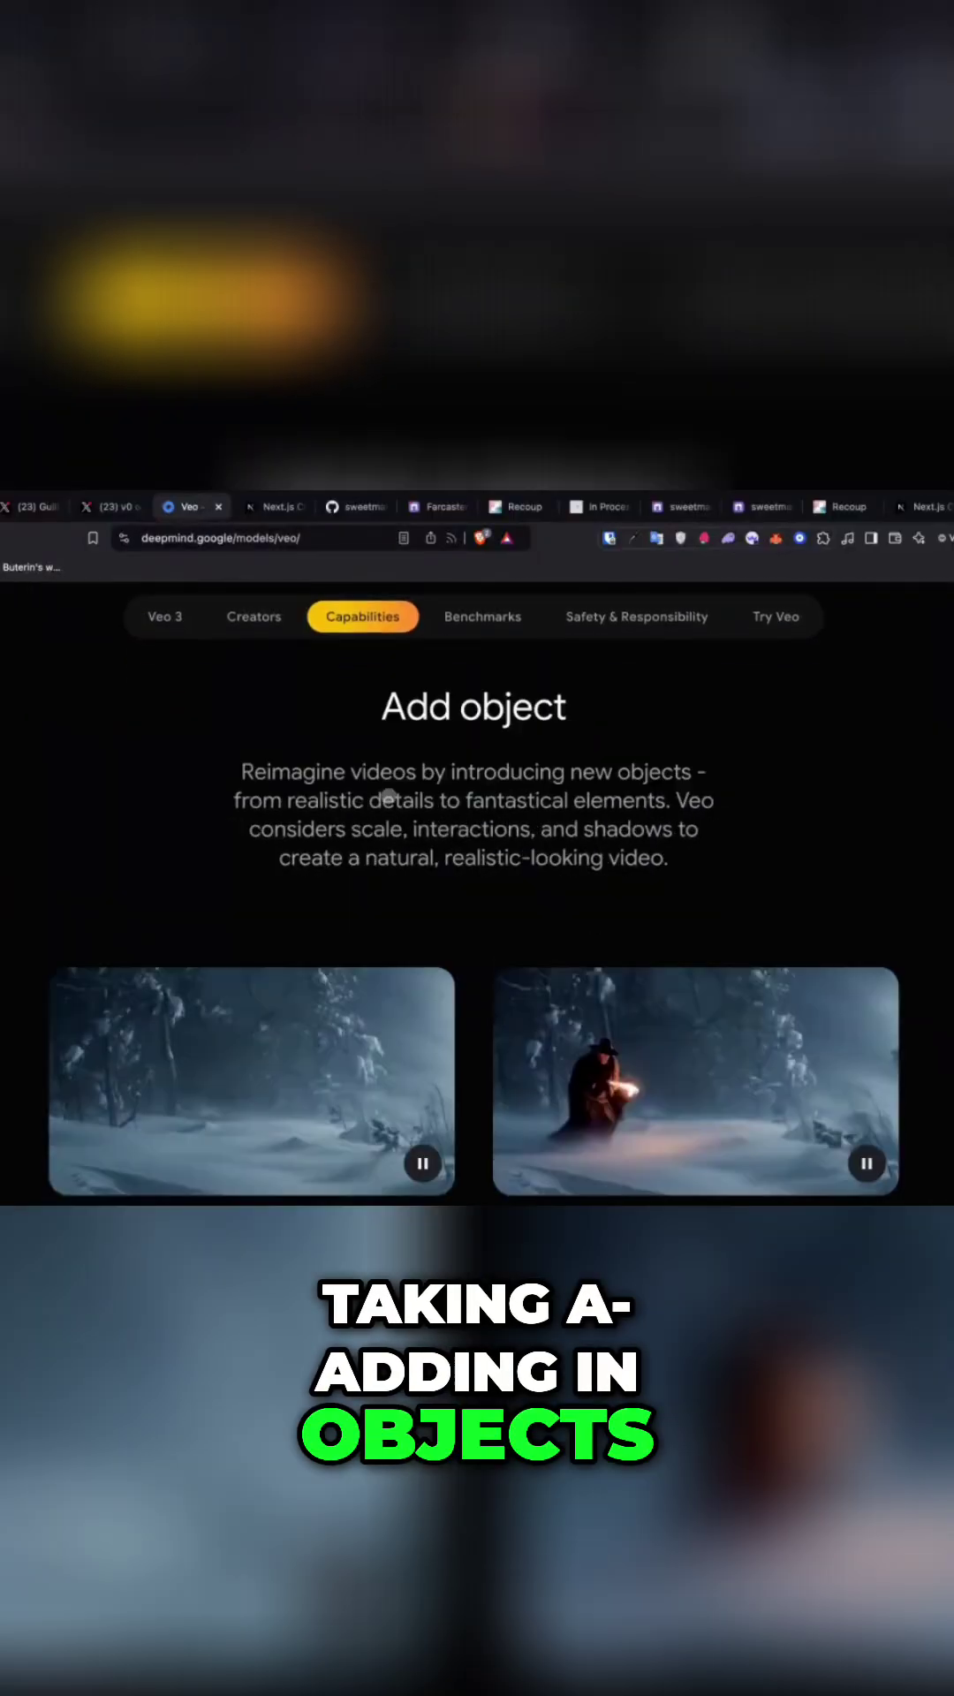
{"action": "scroll", "coordinate": [446, 807], "scroll_direction": "down", "scroll_amount": 2}
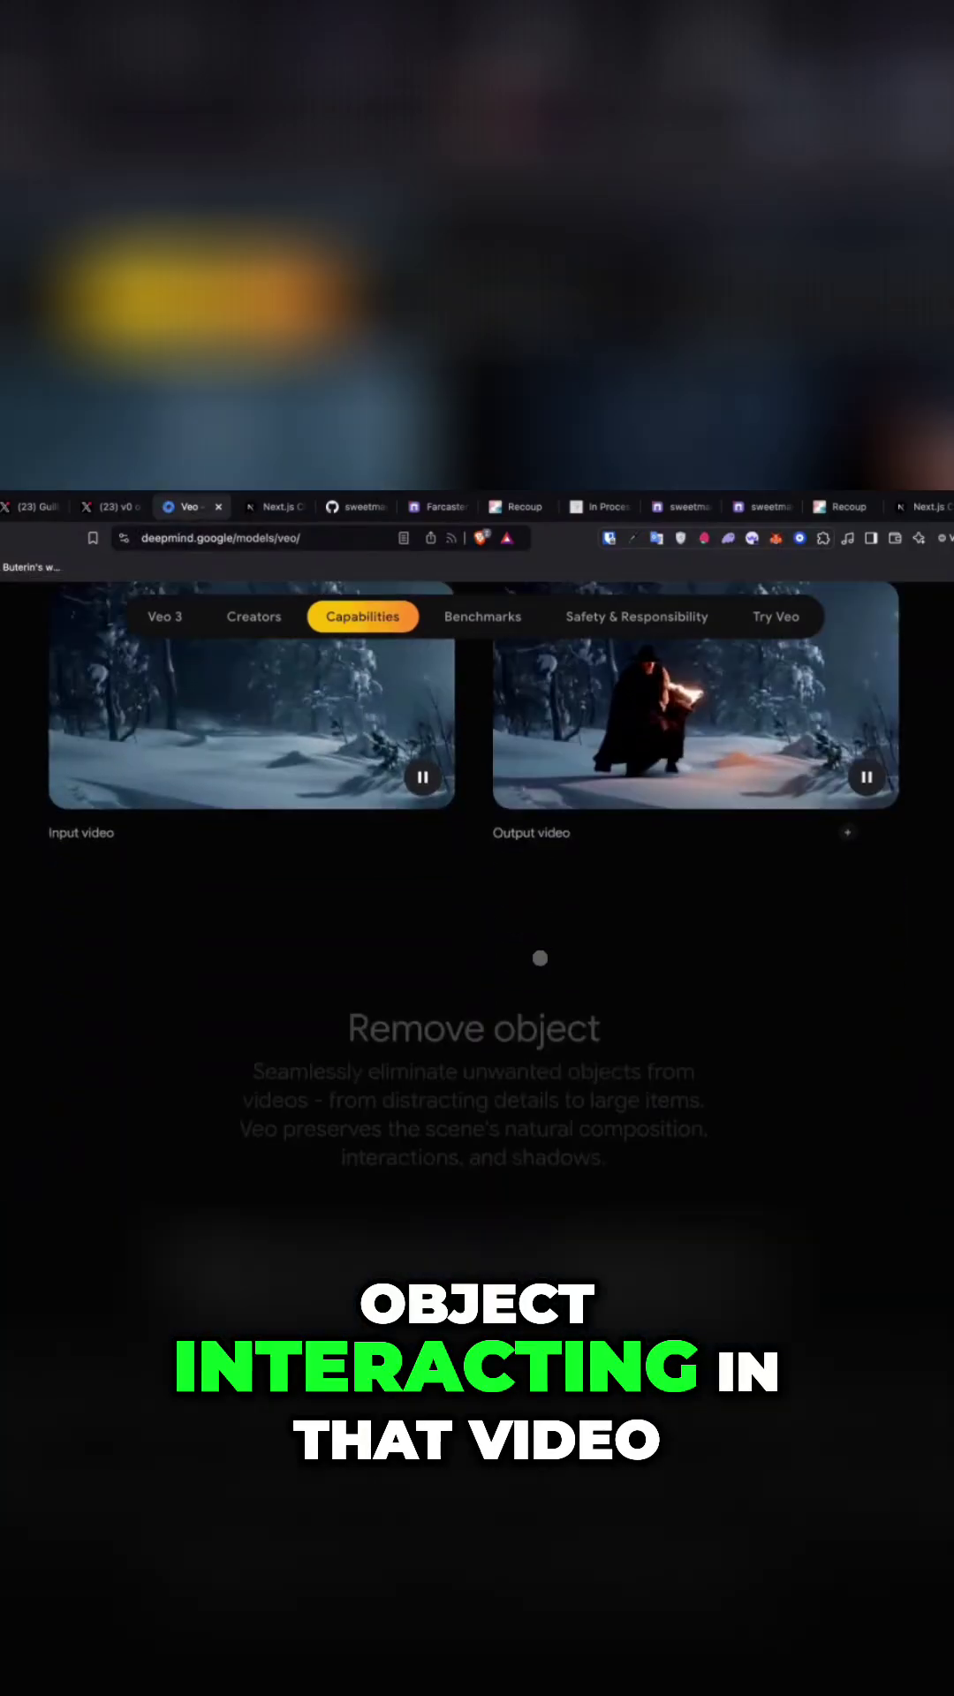
{"action": "scroll", "coordinate": [474, 862], "scroll_direction": "down", "scroll_amount": 3}
{"action": "scroll", "coordinate": [473, 862], "scroll_direction": "down", "scroll_amount": 2}
{"action": "scroll", "coordinate": [473, 863], "scroll_direction": "down", "scroll_amount": 1}
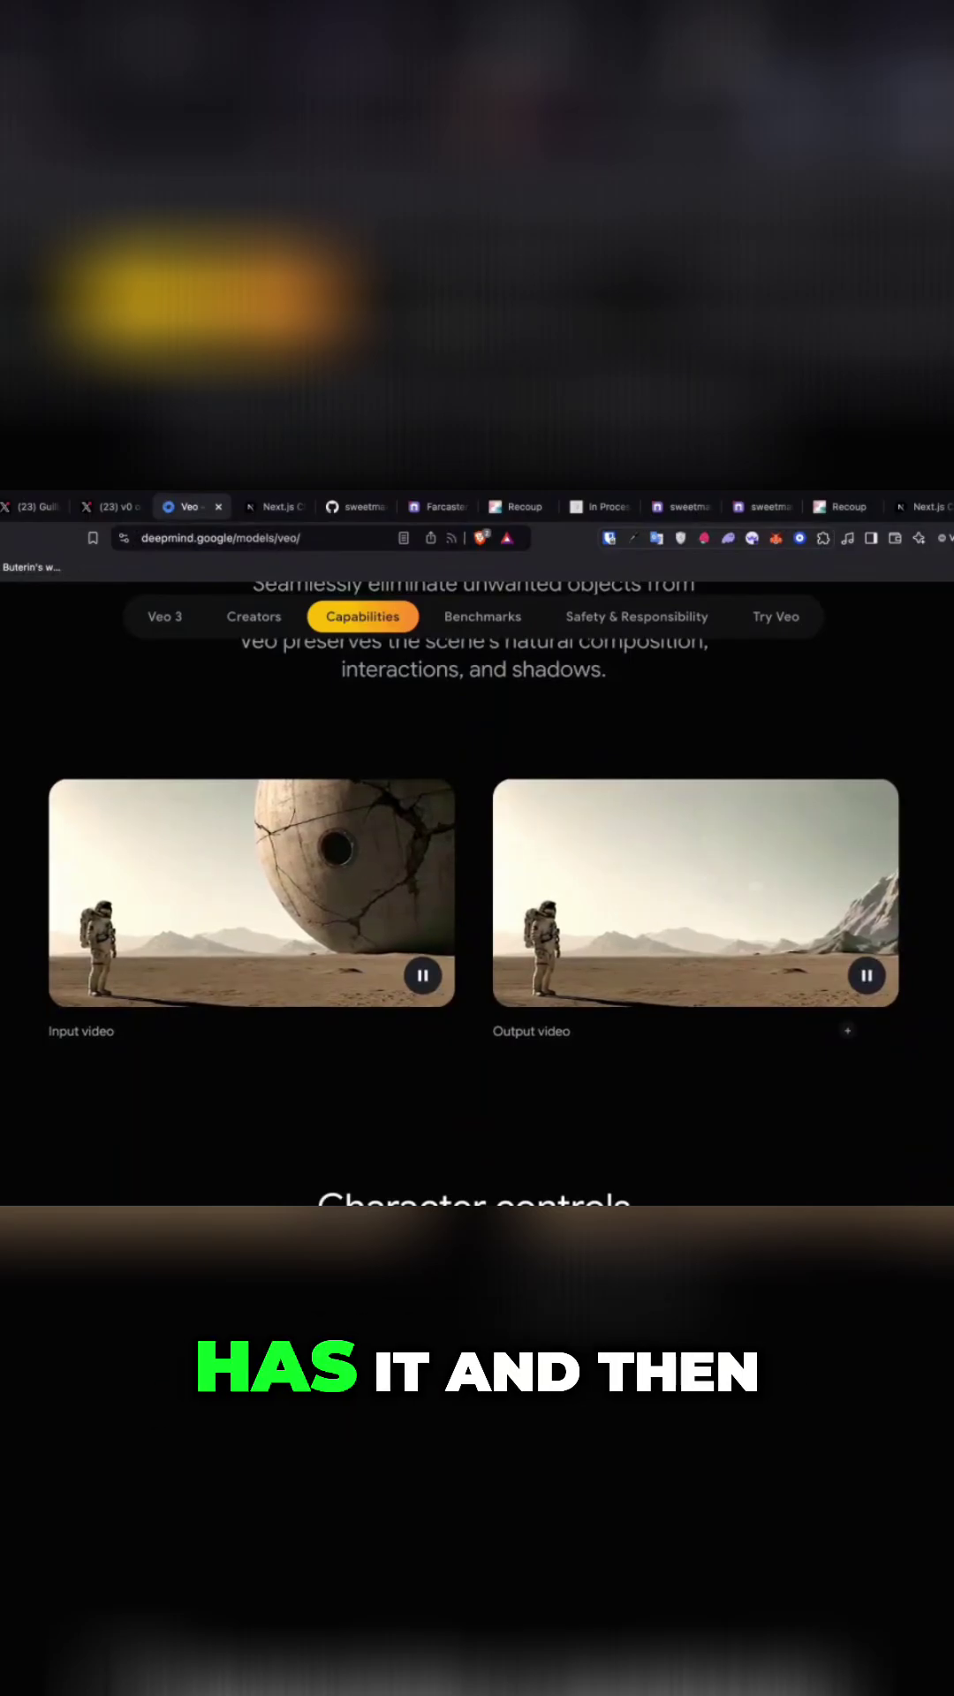
{"action": "scroll", "coordinate": [474, 862], "scroll_direction": "down", "scroll_amount": 3}
{"action": "scroll", "coordinate": [473, 862], "scroll_direction": "down", "scroll_amount": 2}
{"action": "scroll", "coordinate": [473, 530], "scroll_direction": "down", "scroll_amount": 2}
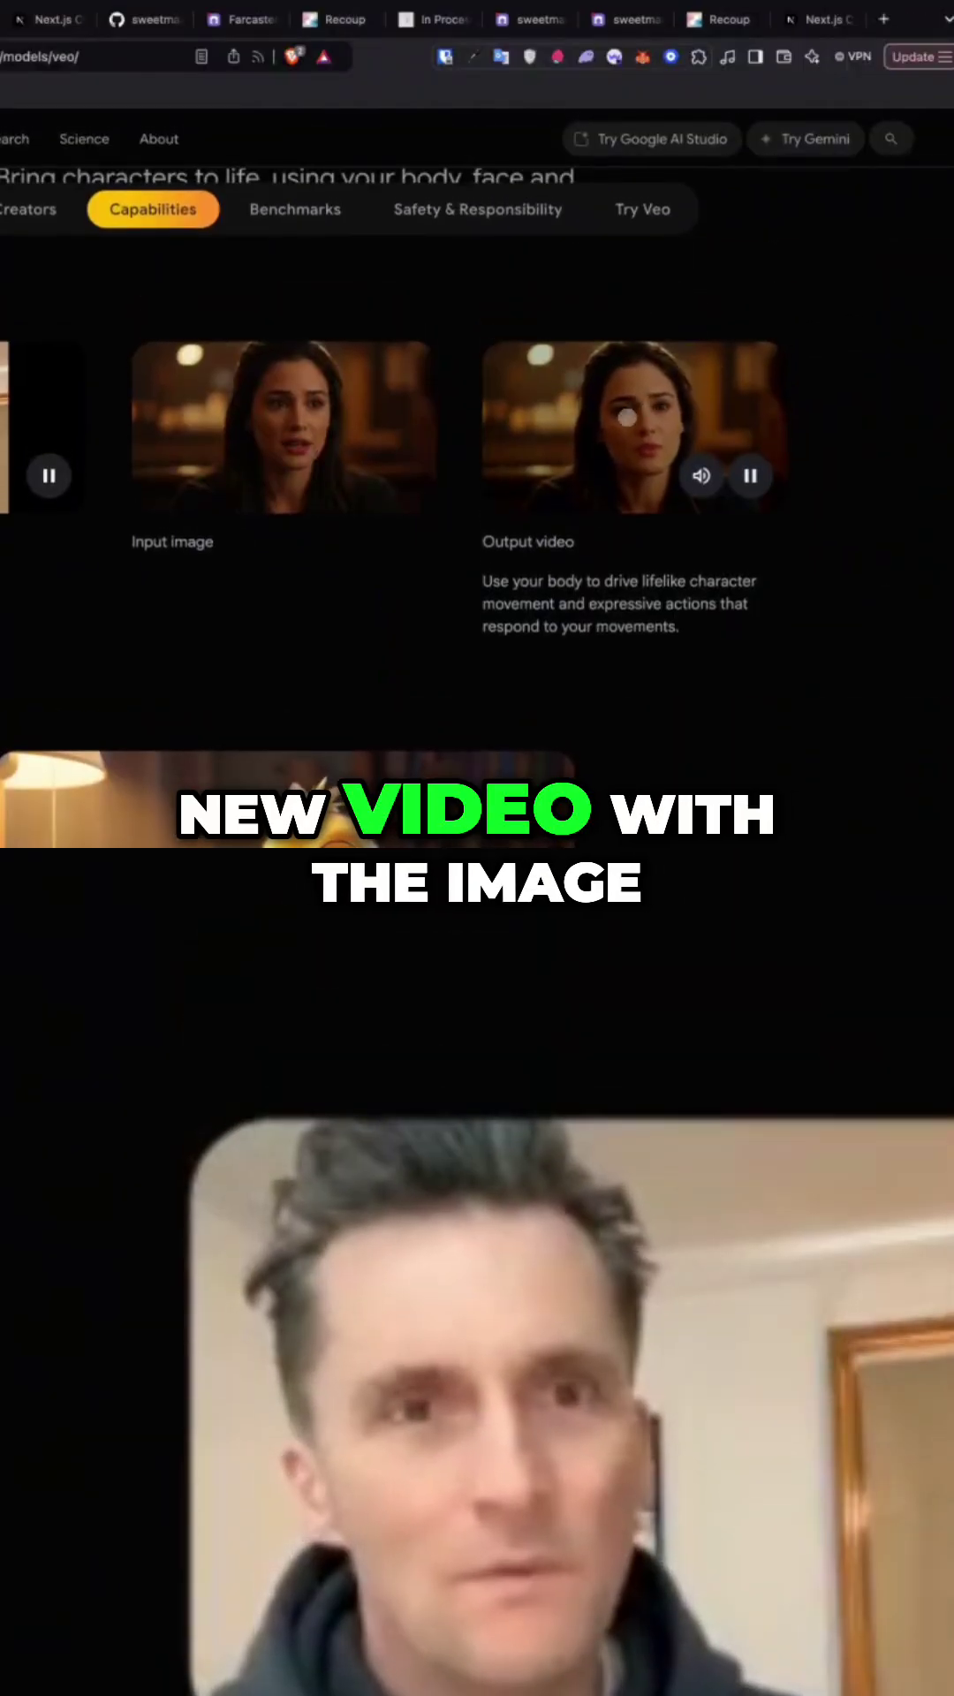
{"action": "scroll", "coordinate": [473, 861], "scroll_direction": "down", "scroll_amount": 3}
{"action": "scroll", "coordinate": [474, 862], "scroll_direction": "down", "scroll_amount": 2}
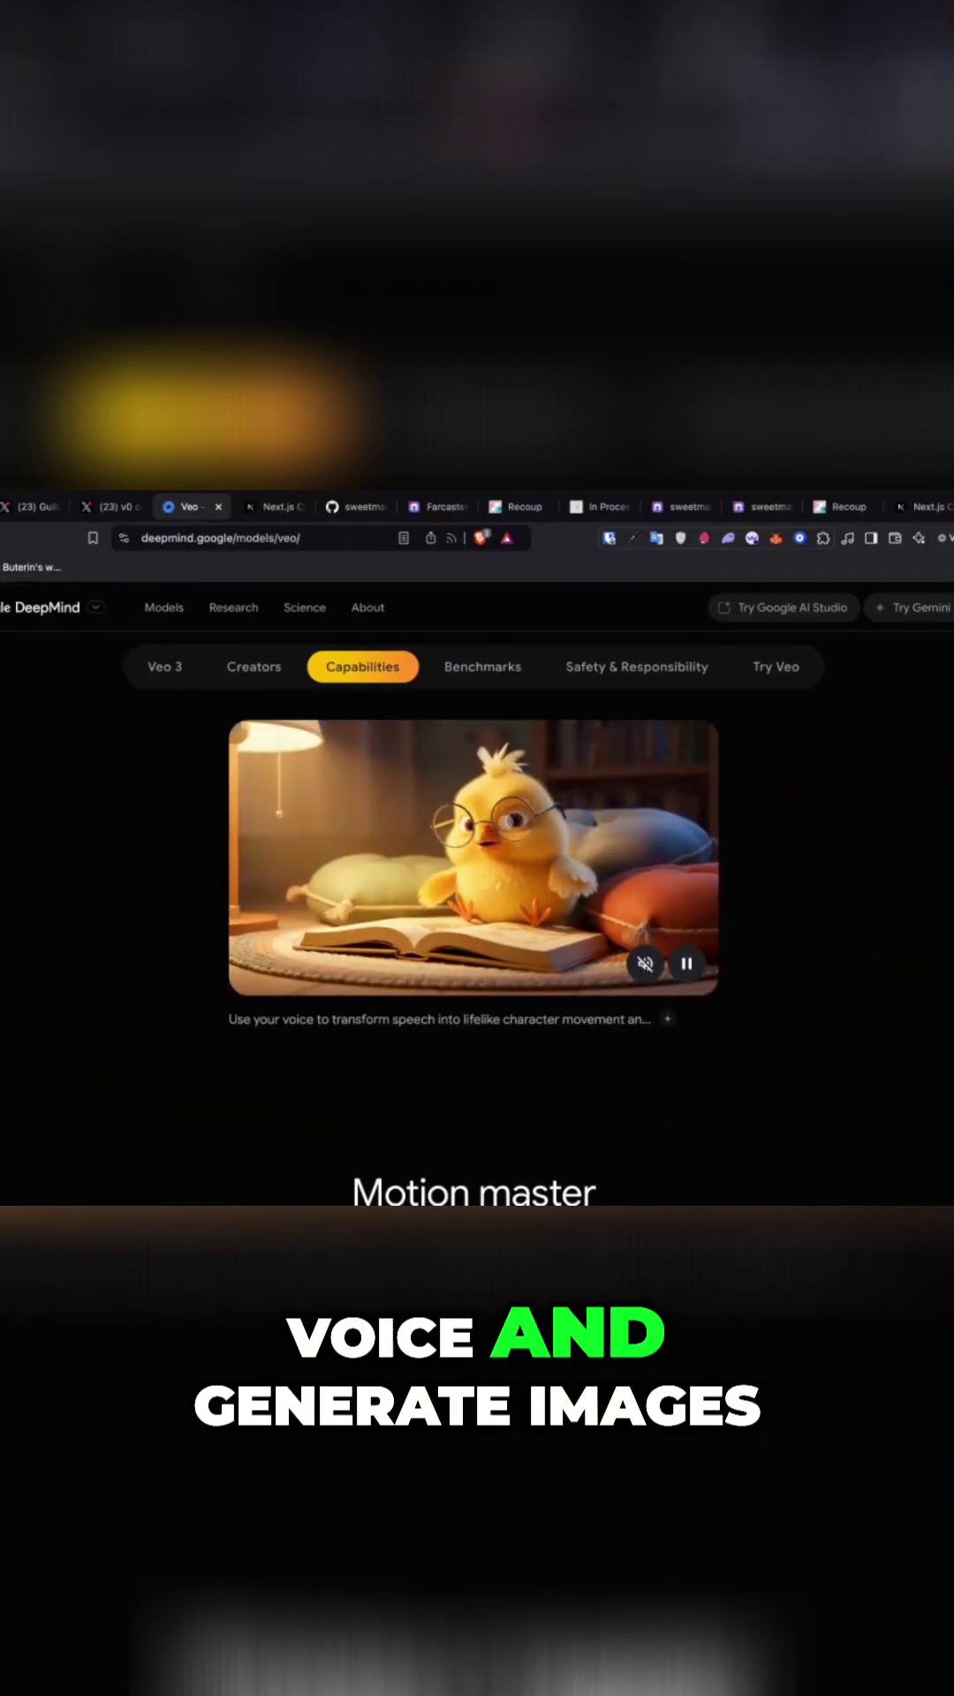
{"action": "scroll", "coordinate": [474, 862], "scroll_direction": "down", "scroll_amount": 3}
{"action": "scroll", "coordinate": [473, 862], "scroll_direction": "down", "scroll_amount": 2}
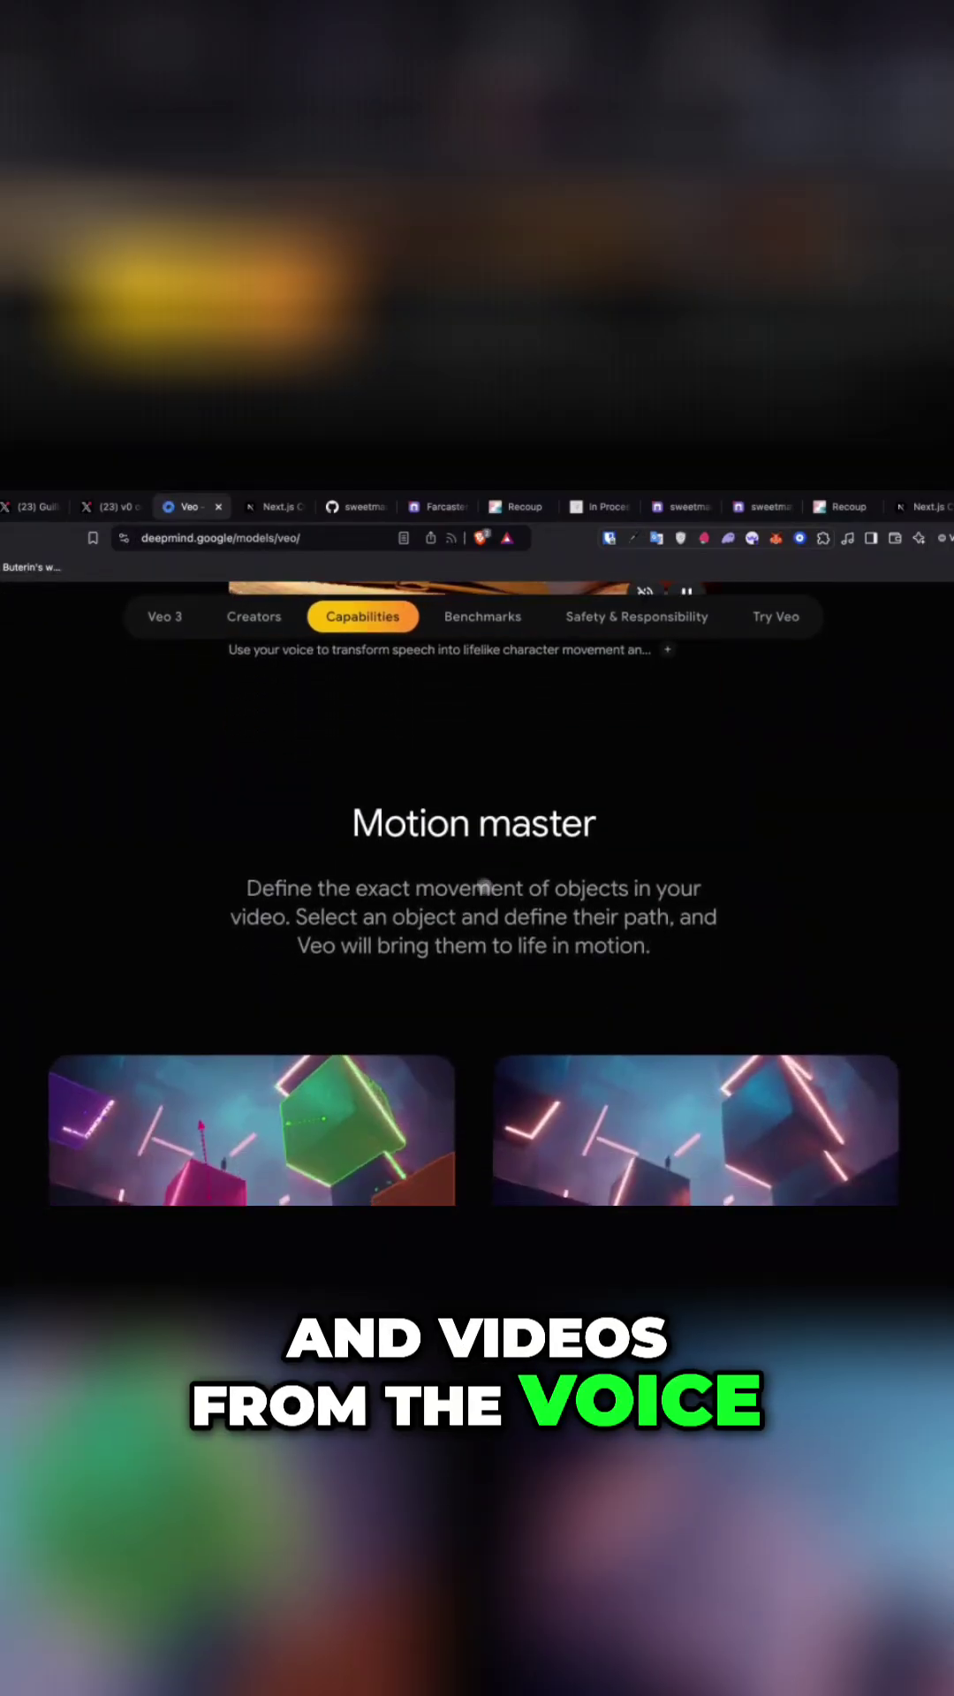
{"action": "scroll", "coordinate": [424, 838], "scroll_direction": "down", "scroll_amount": 1}
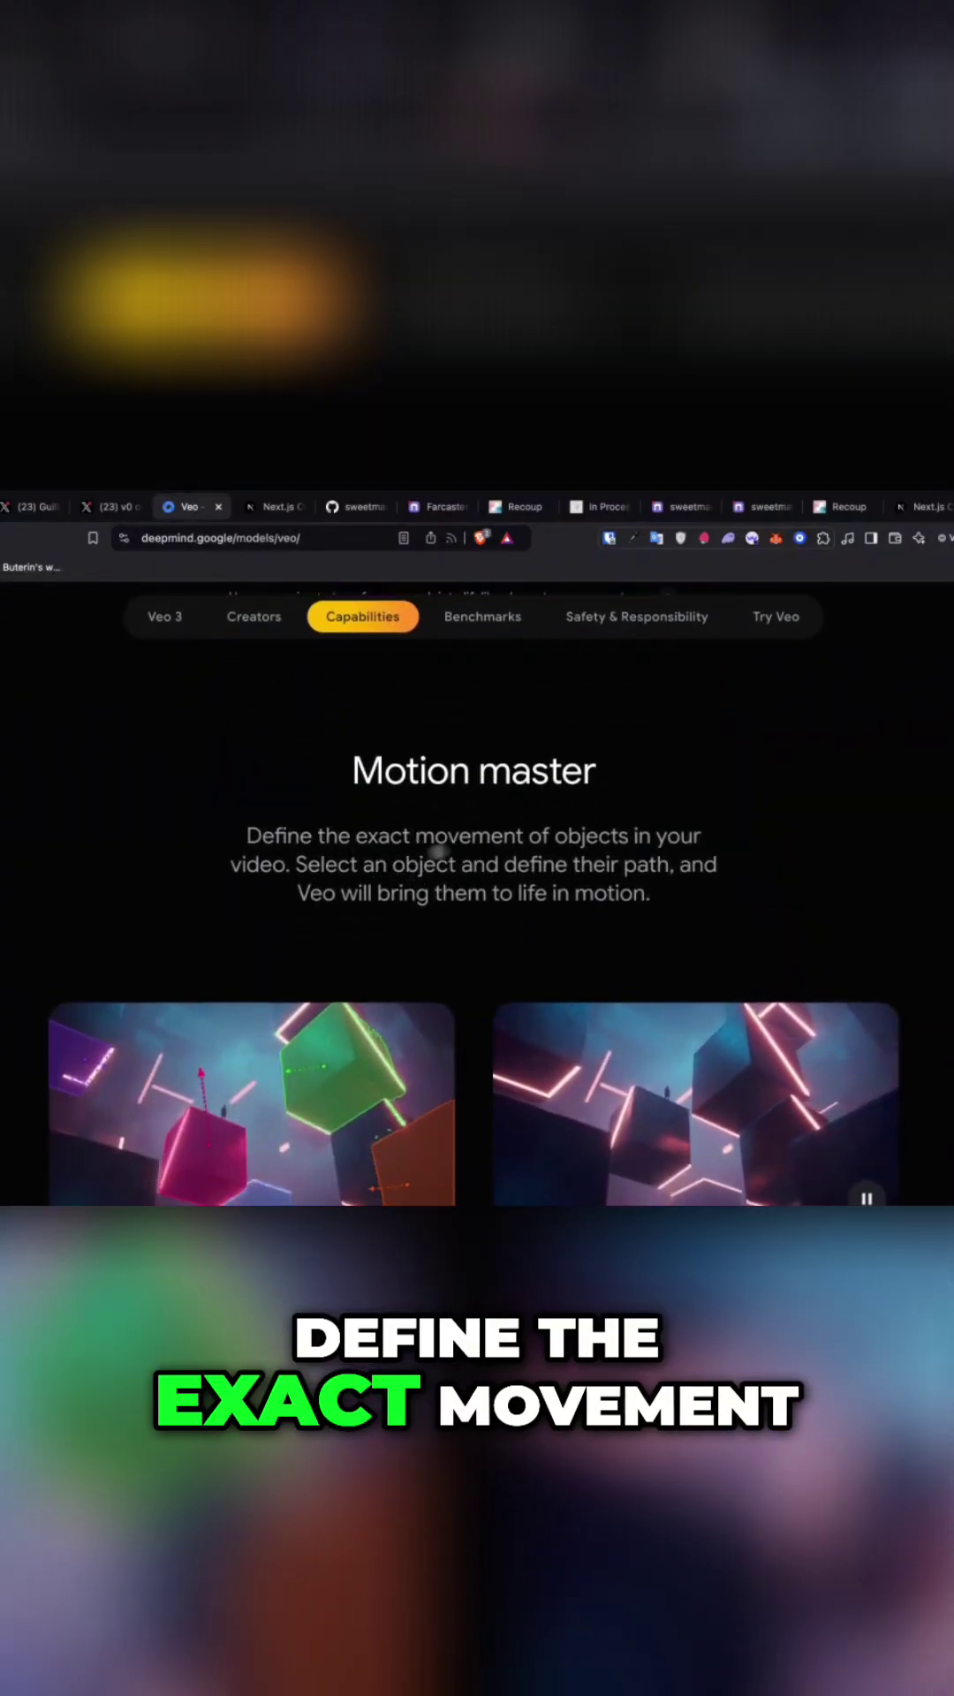